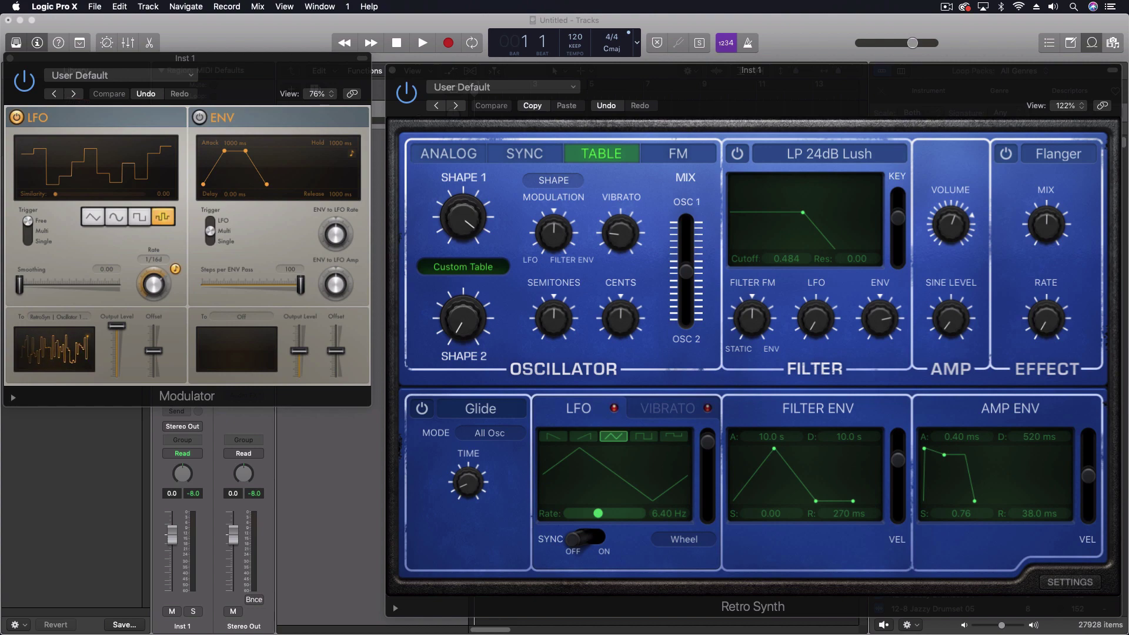
- Drag the Finder window showing Music › Bounces with Wind.aif over the Logic project
left_click_drag(1128, 53, 379, 102)
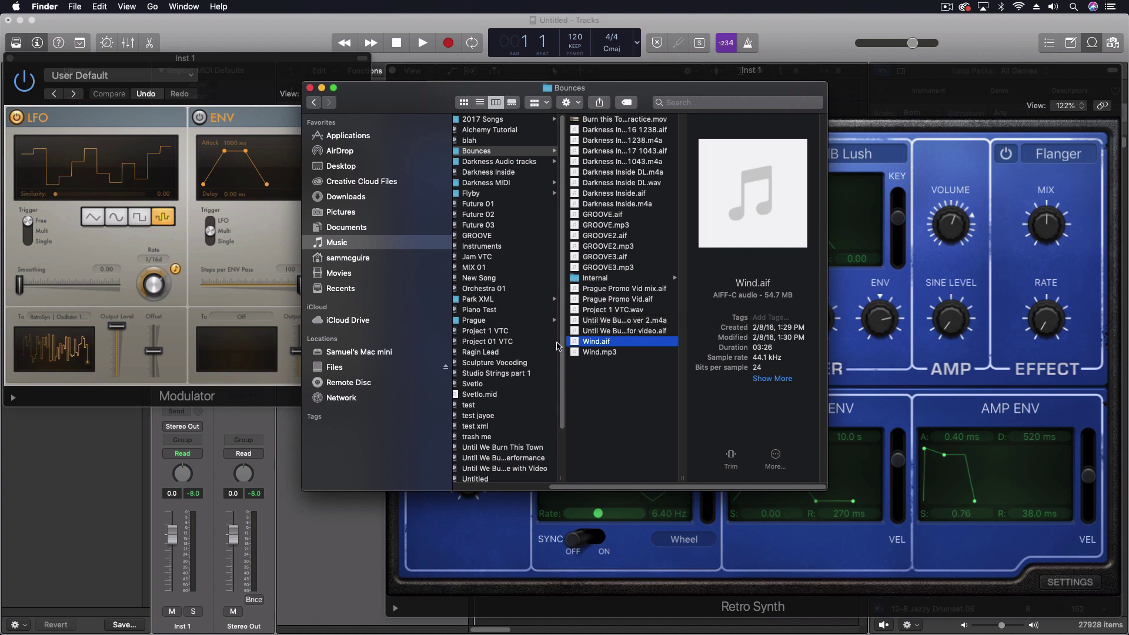
key("space")
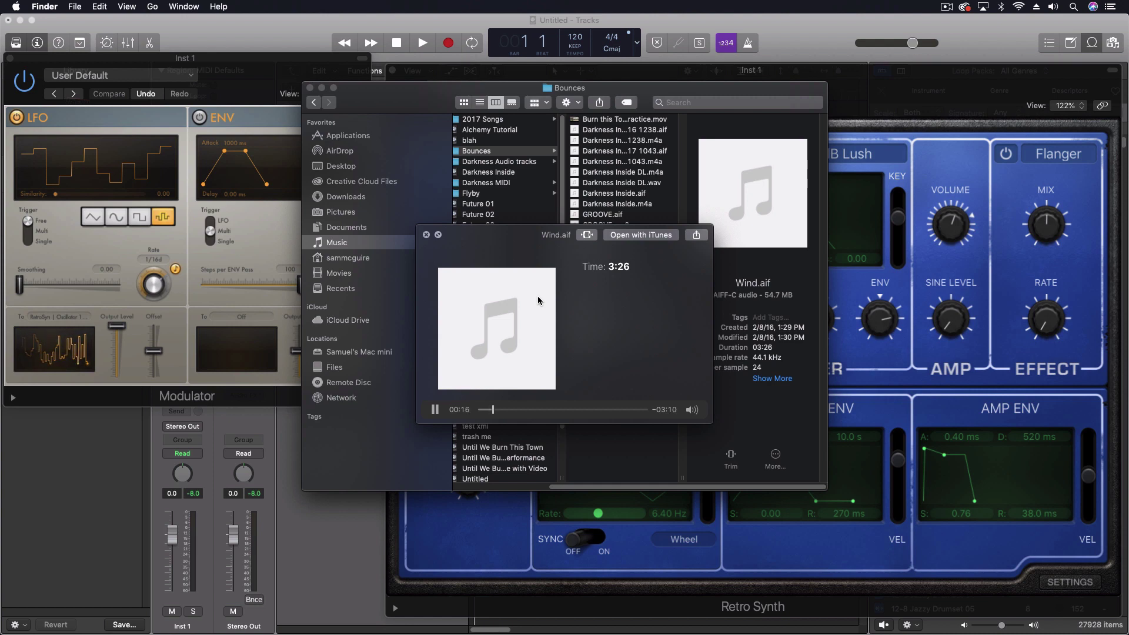
key("space")
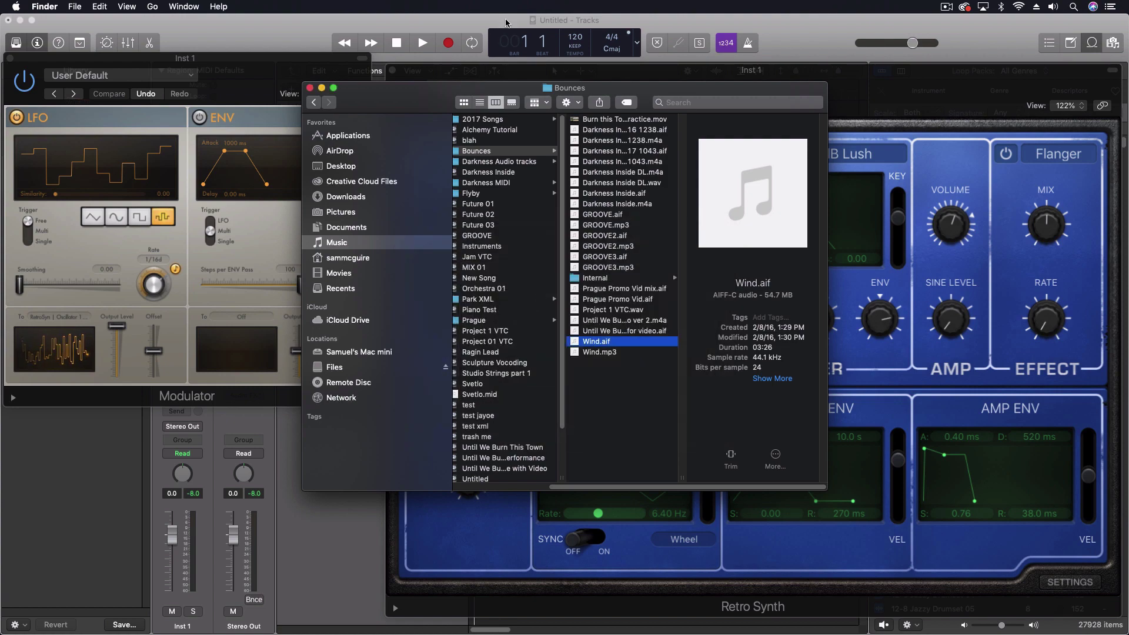
- Minimize the Finder window, then check the Custom Table wavetable options without changing them
left_click(321, 87)
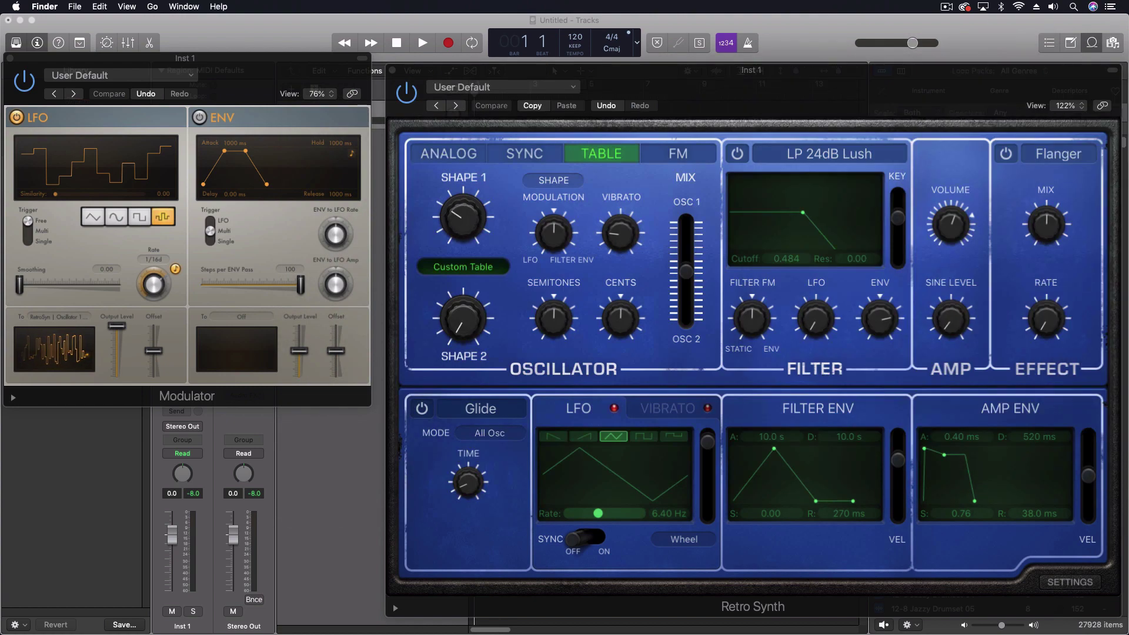
left_click_drag(463, 221, 465, 209)
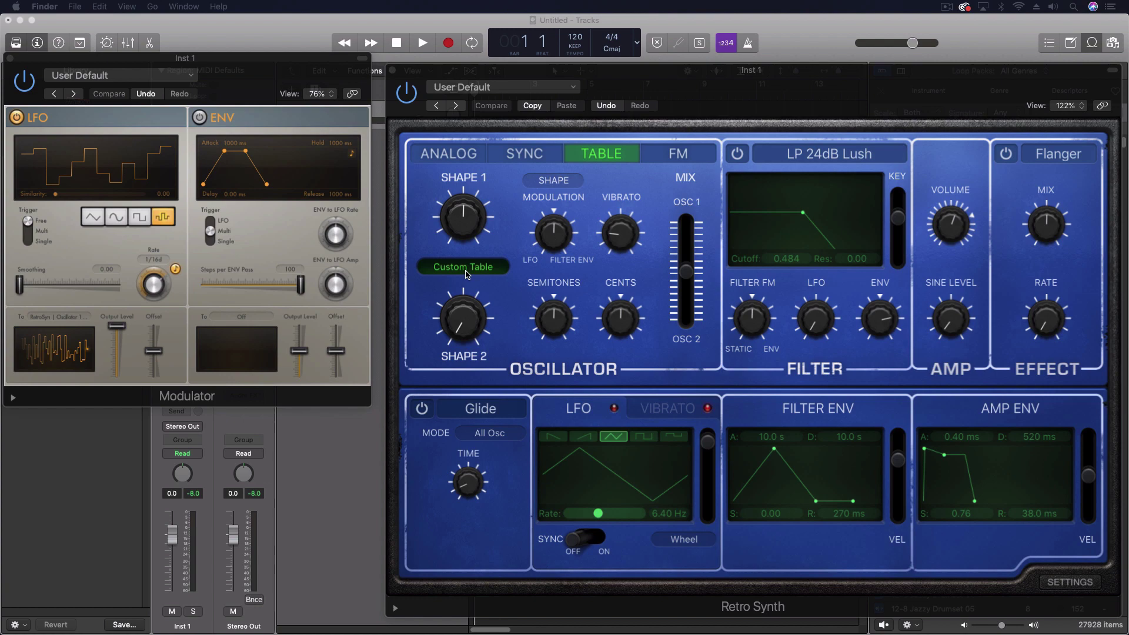
left_click(466, 272)
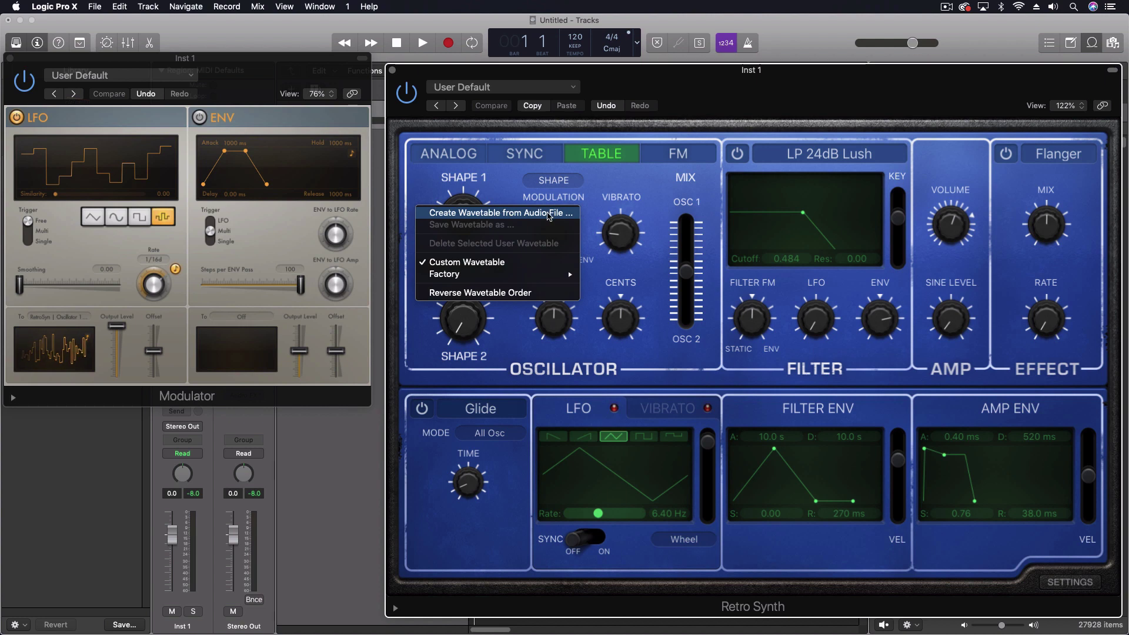
left_click(626, 88)
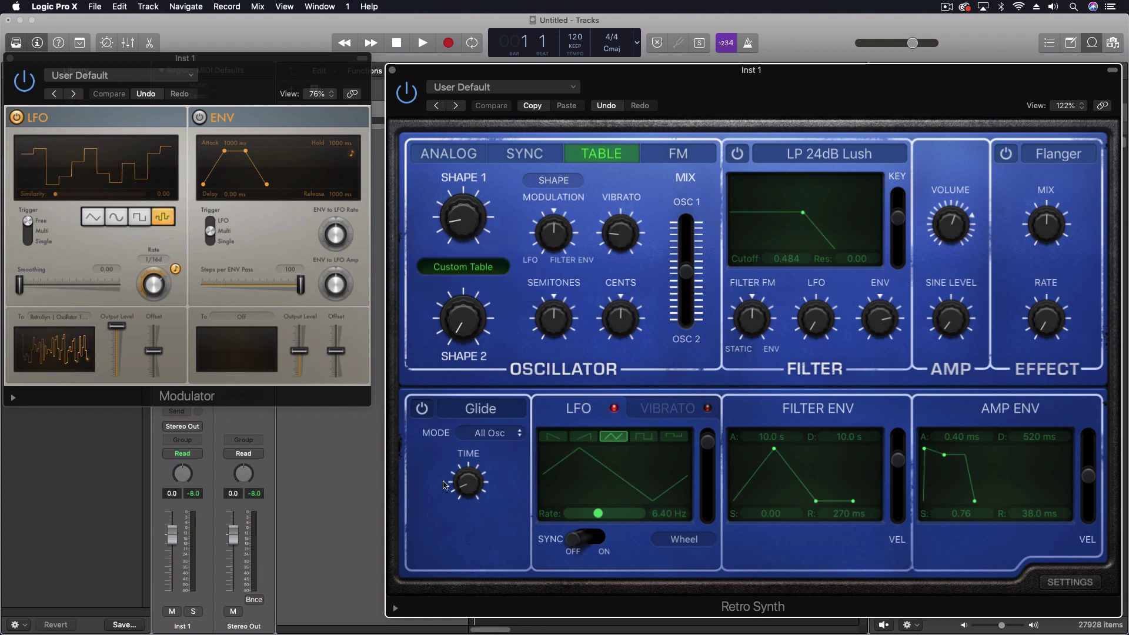
- Show the extended parameters and keep Audio File Analysis at Normal
left_click(395, 609)
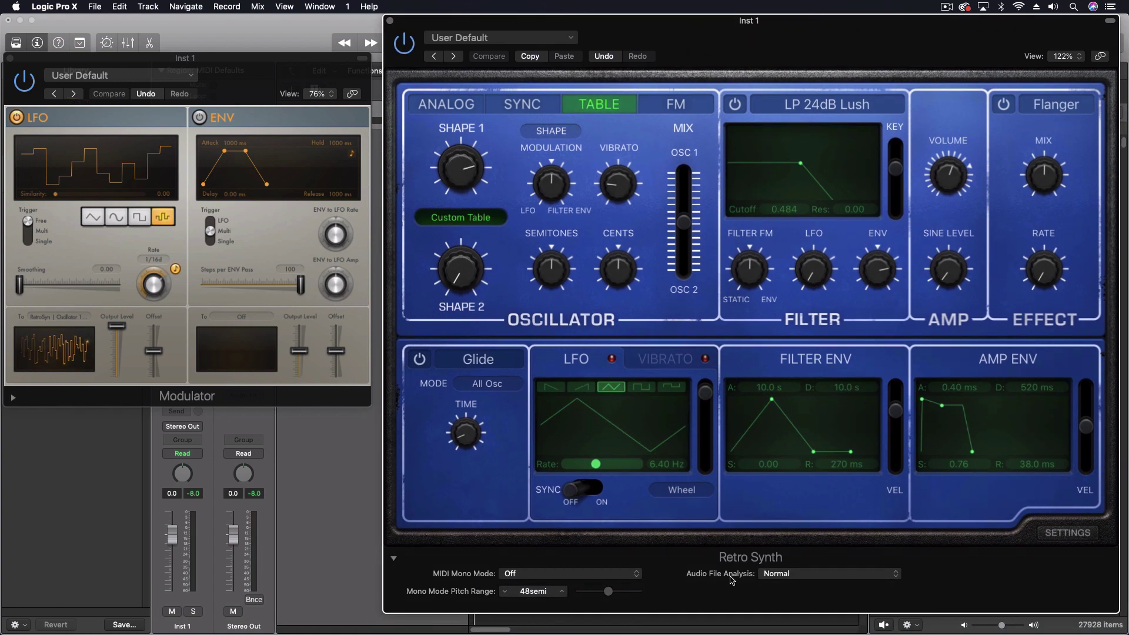
left_click(788, 577)
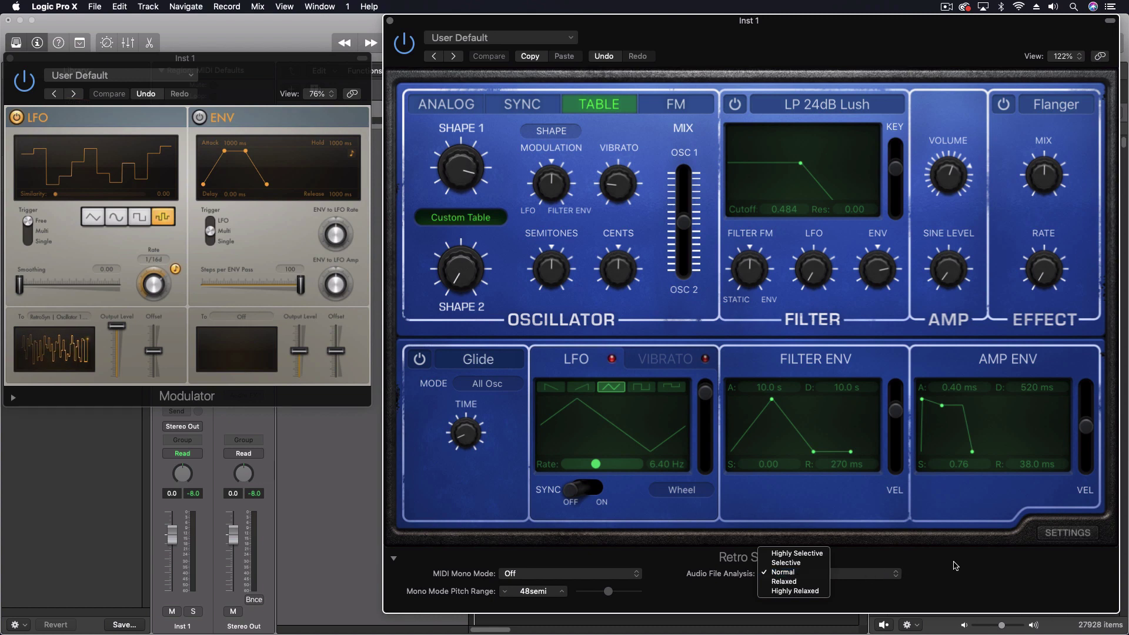
left_click(751, 40)
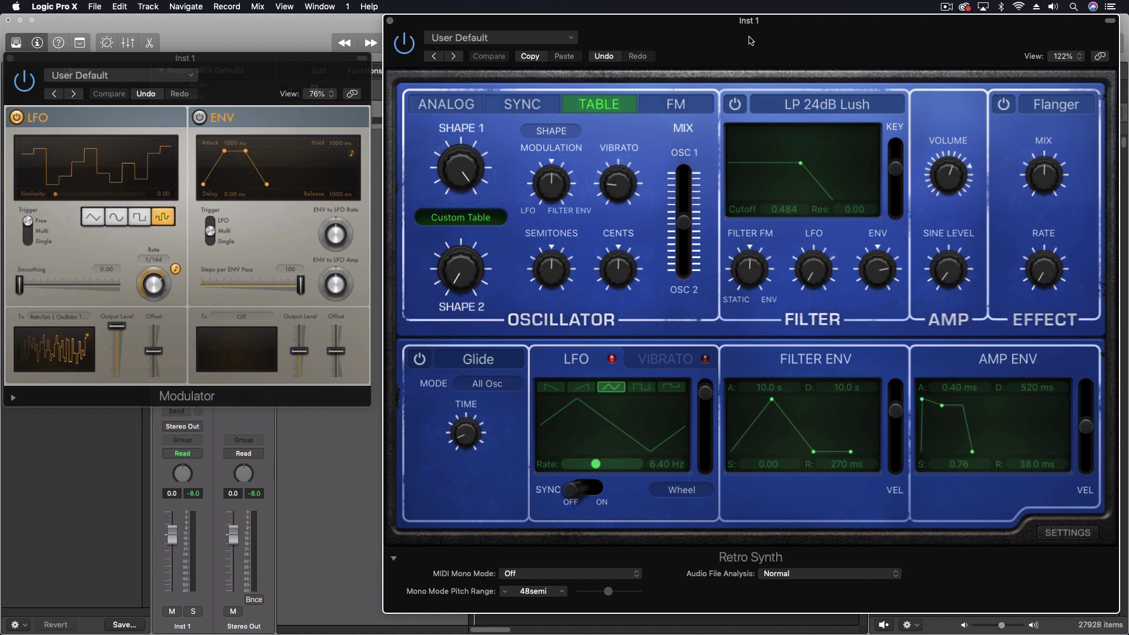
left_click(771, 575)
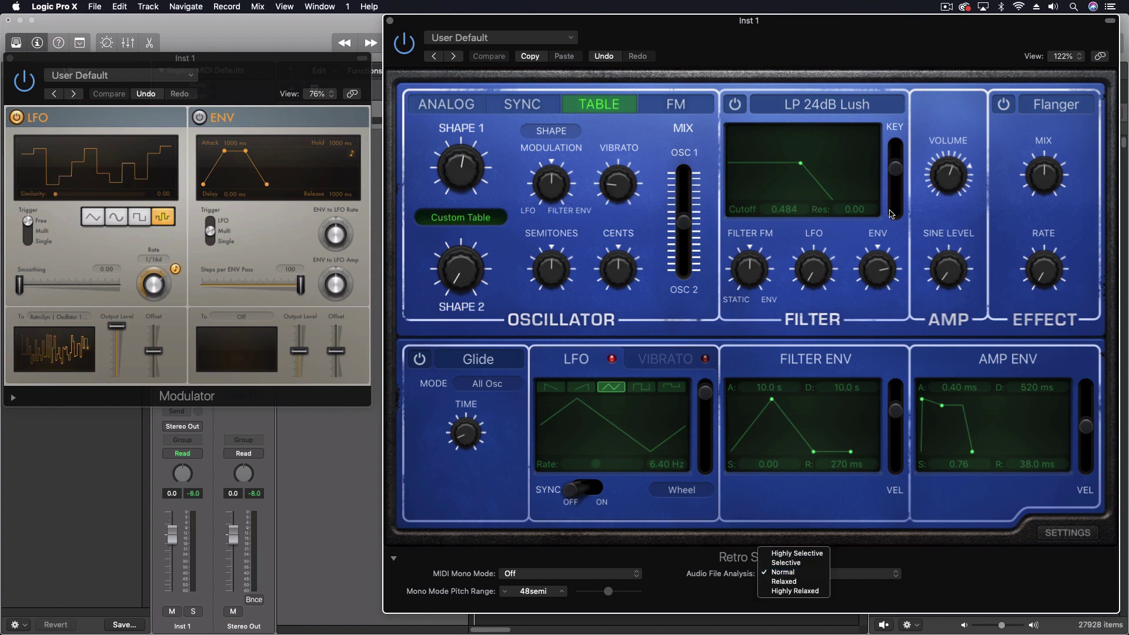
left_click(885, 235)
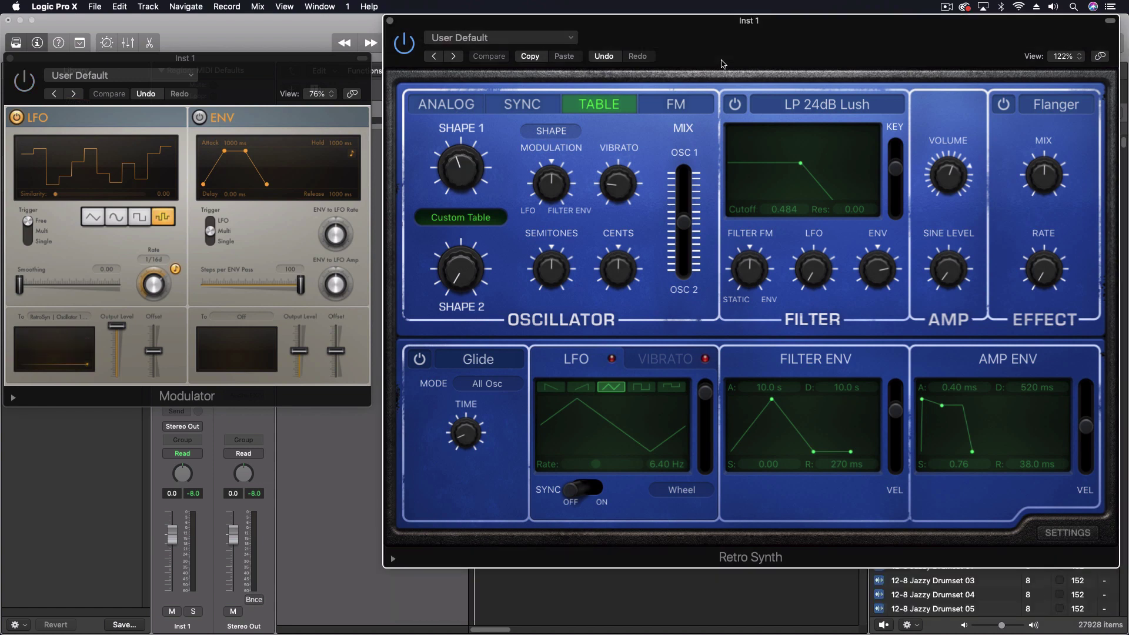
- Sweep Shape 1 up and down to near zero, then re-enable the Modulator driving Shape 1
mouse_move(457, 154)
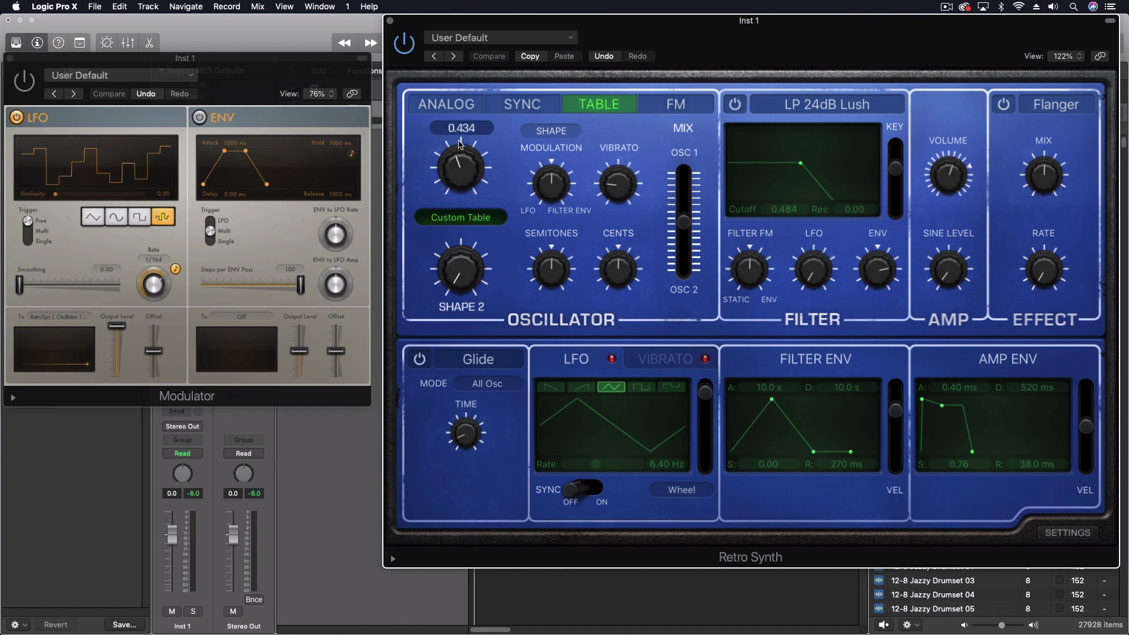
left_click_drag(462, 173, 457, 106)
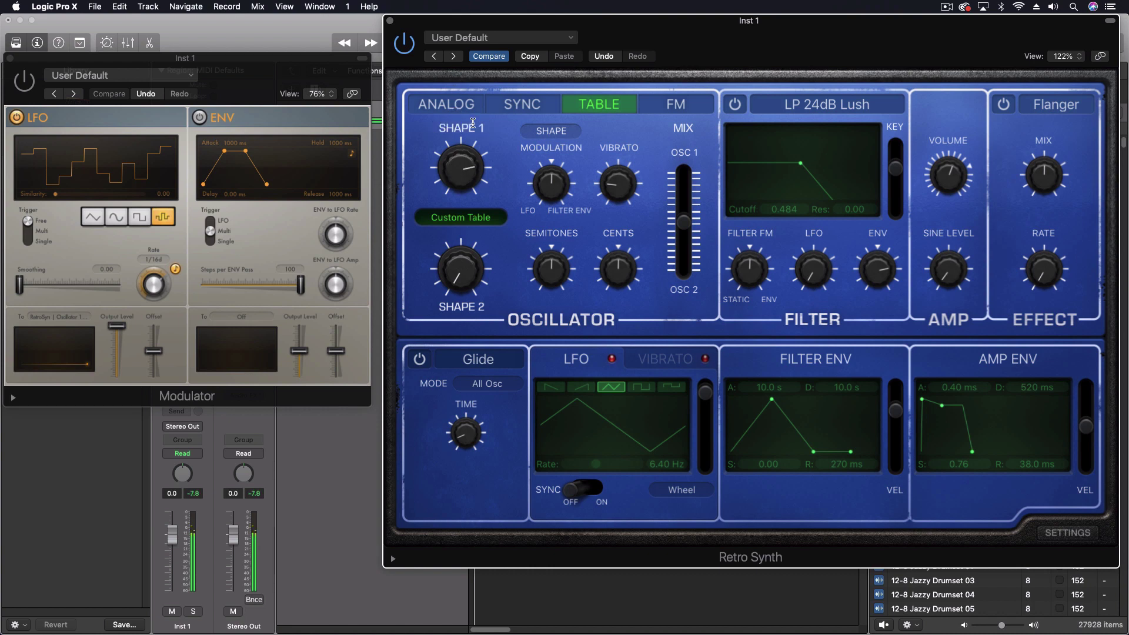
left_click_drag(474, 125, 471, 271)
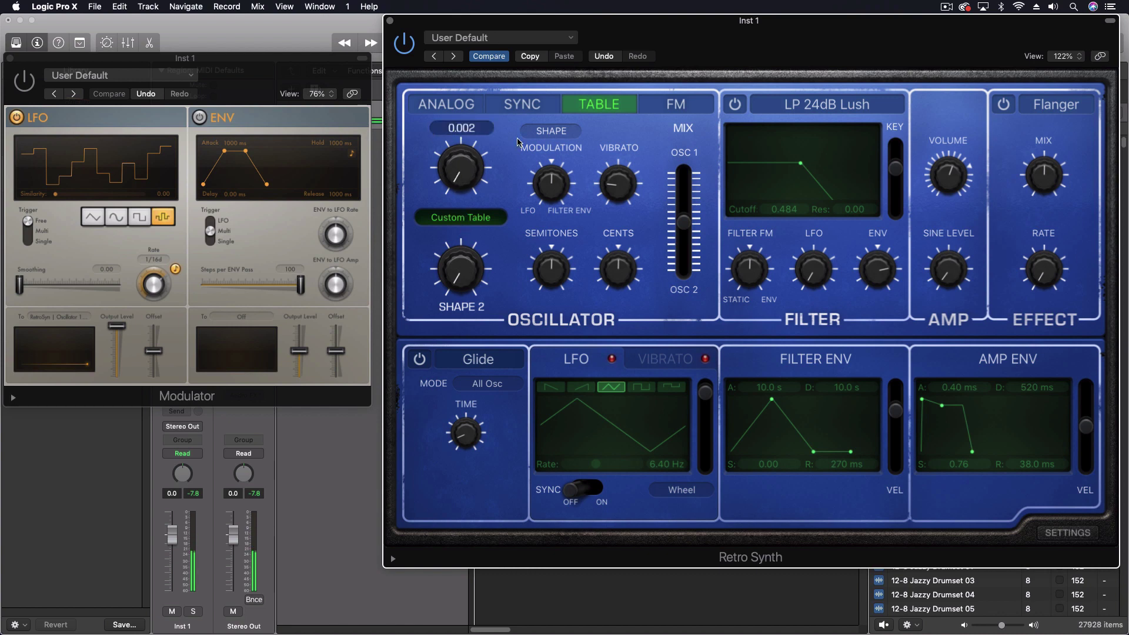
left_click(462, 170)
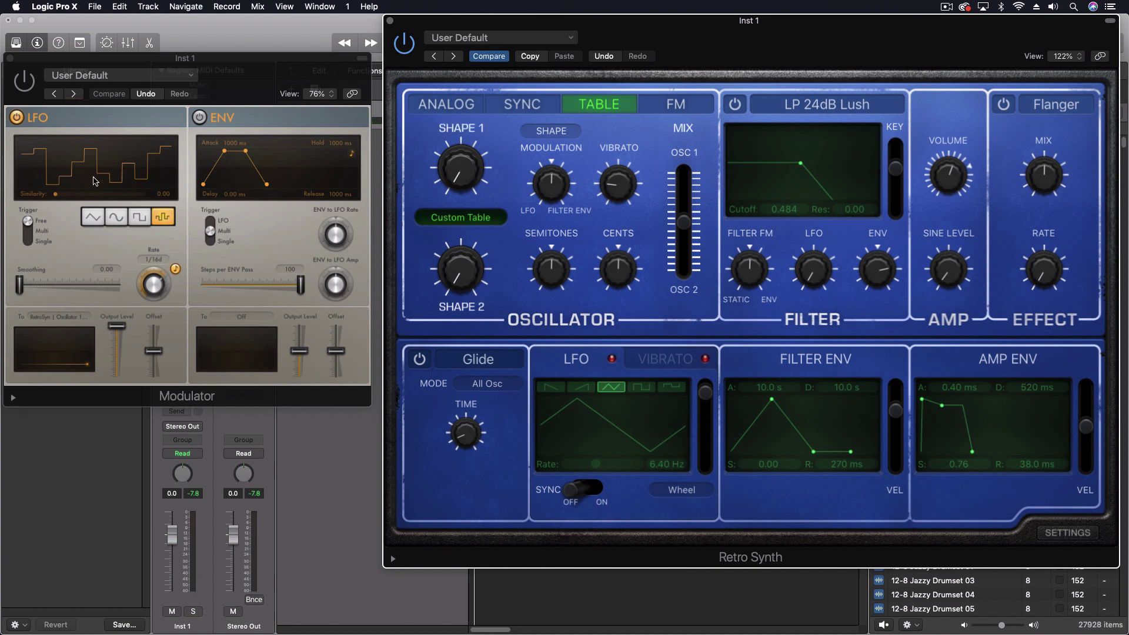
left_click(24, 85)
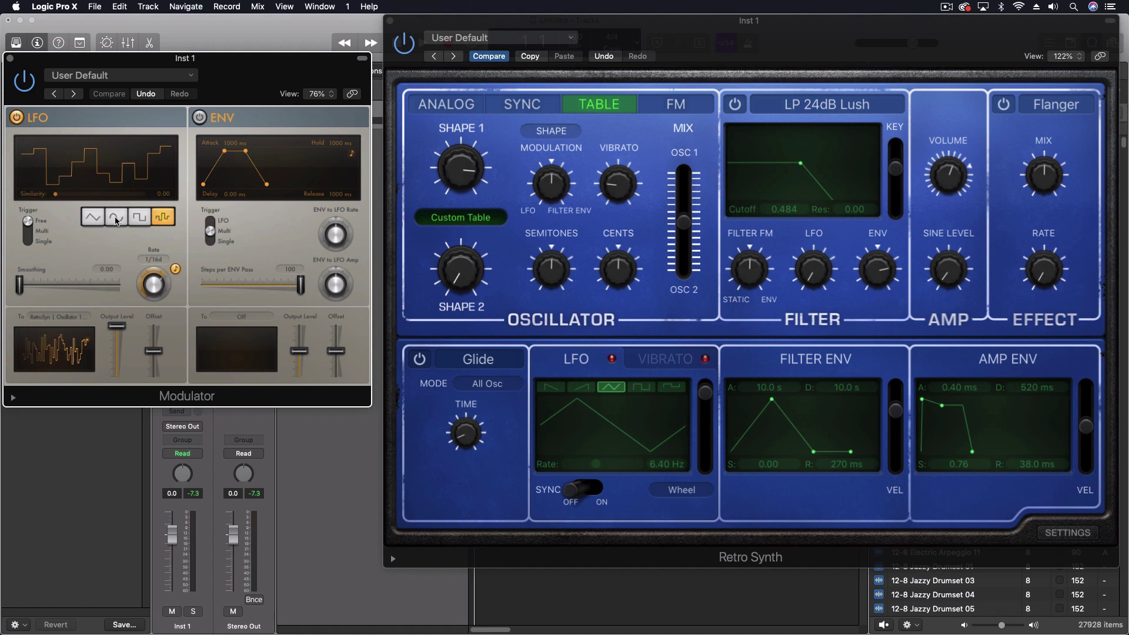
- Keep the Modulator's sample-and-hold LFO routed to Oscillator 1 Shape
mouse_move(470, 149)
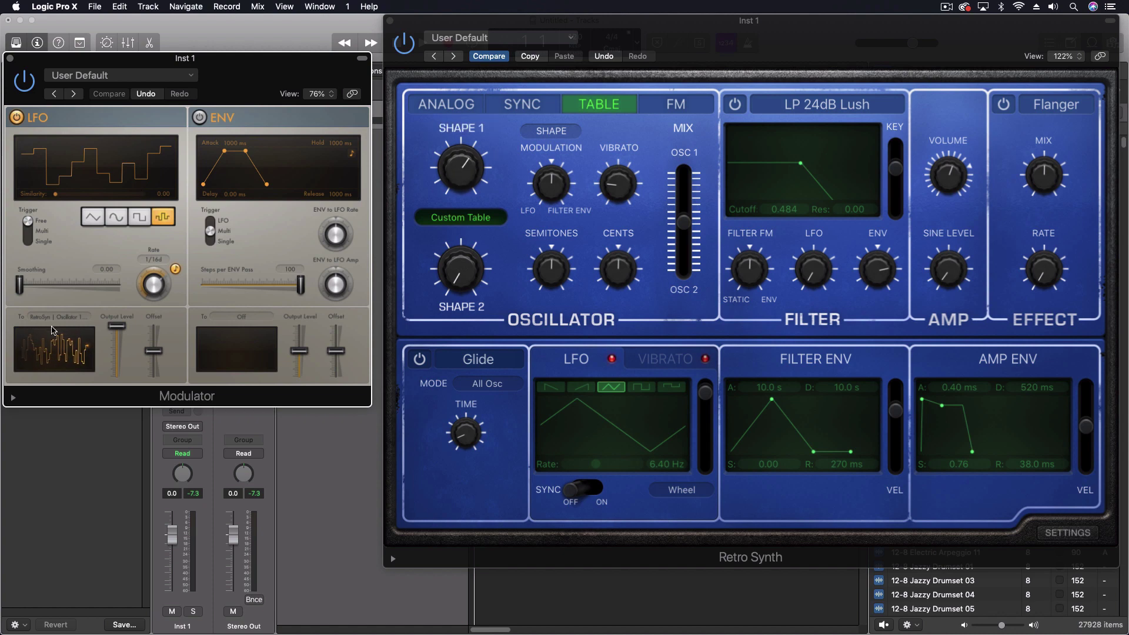
left_click(59, 317)
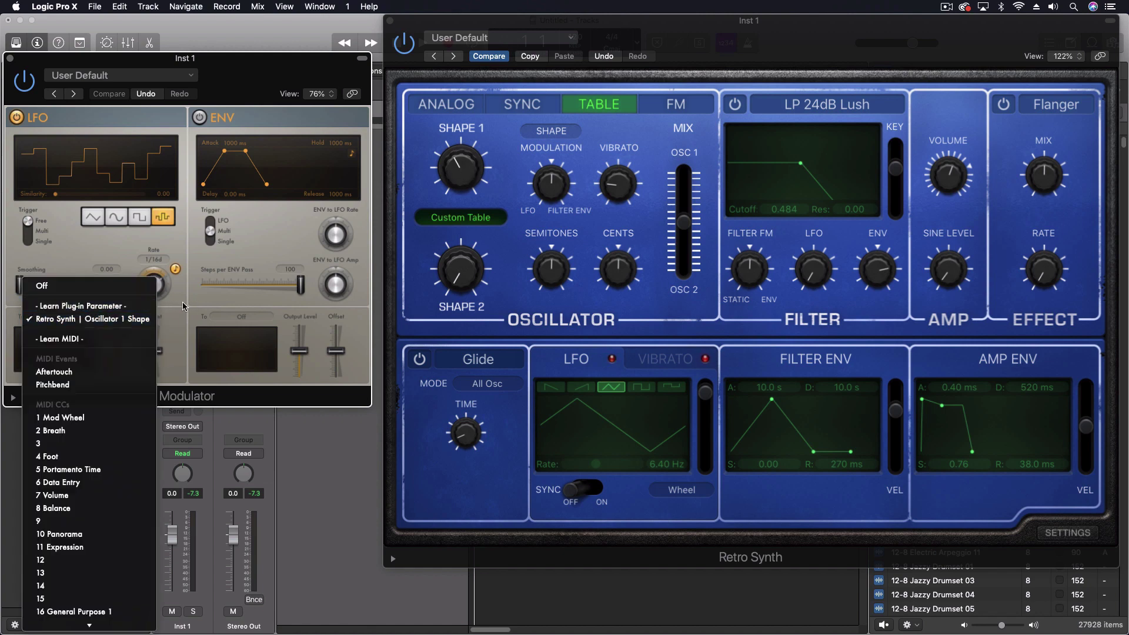
left_click(76, 31)
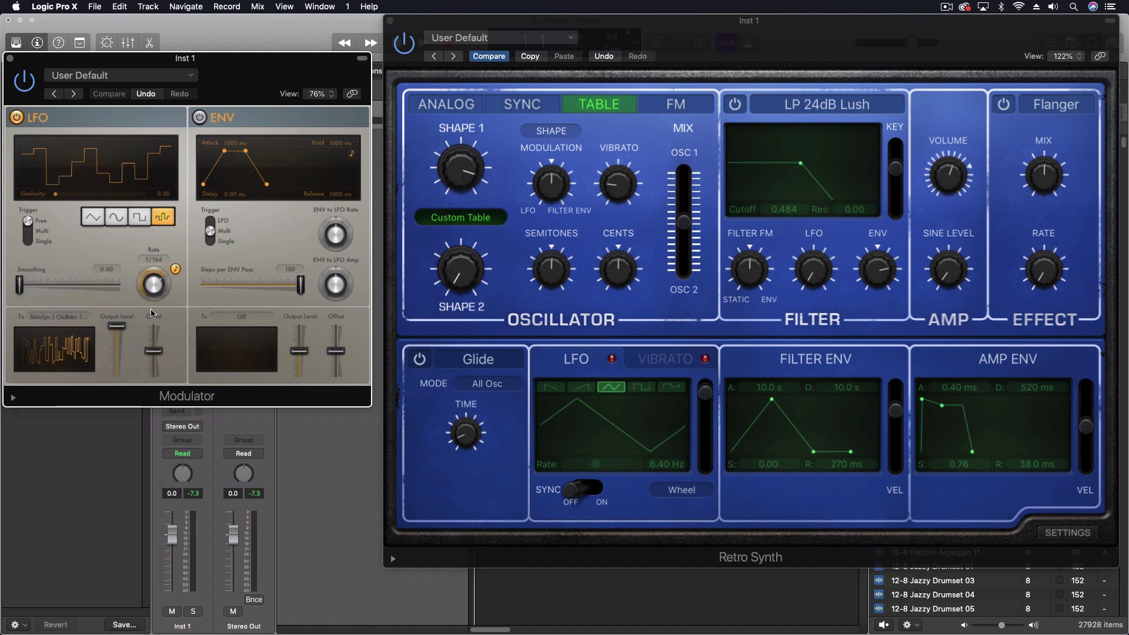
mouse_move(463, 174)
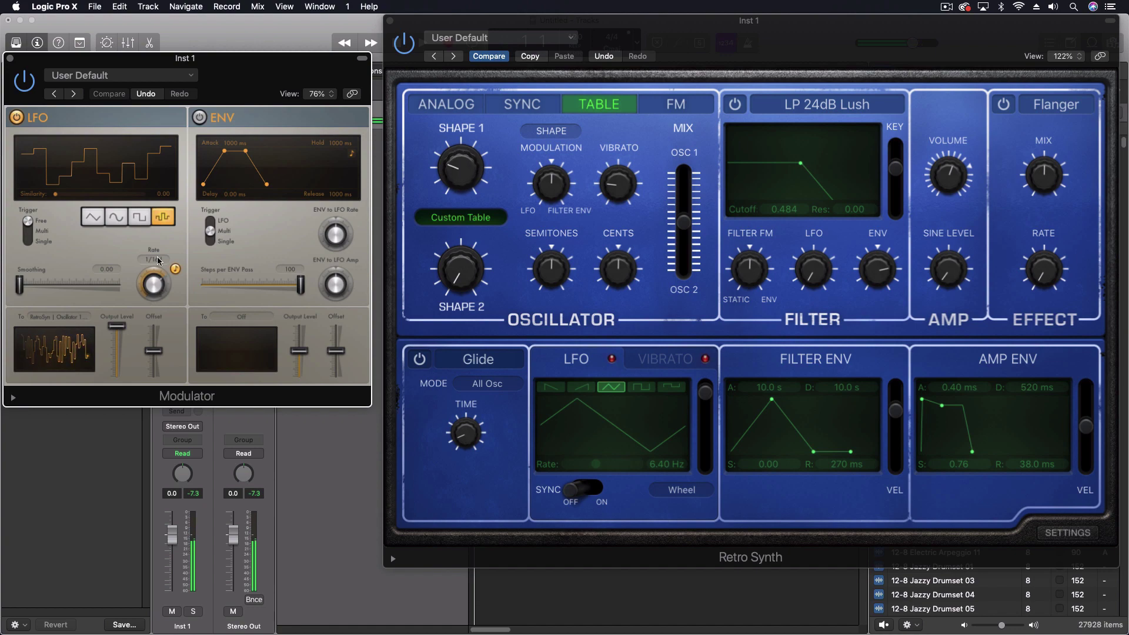
- Close the Retro Synth window and record a part on Inst 1
left_click(390, 21)
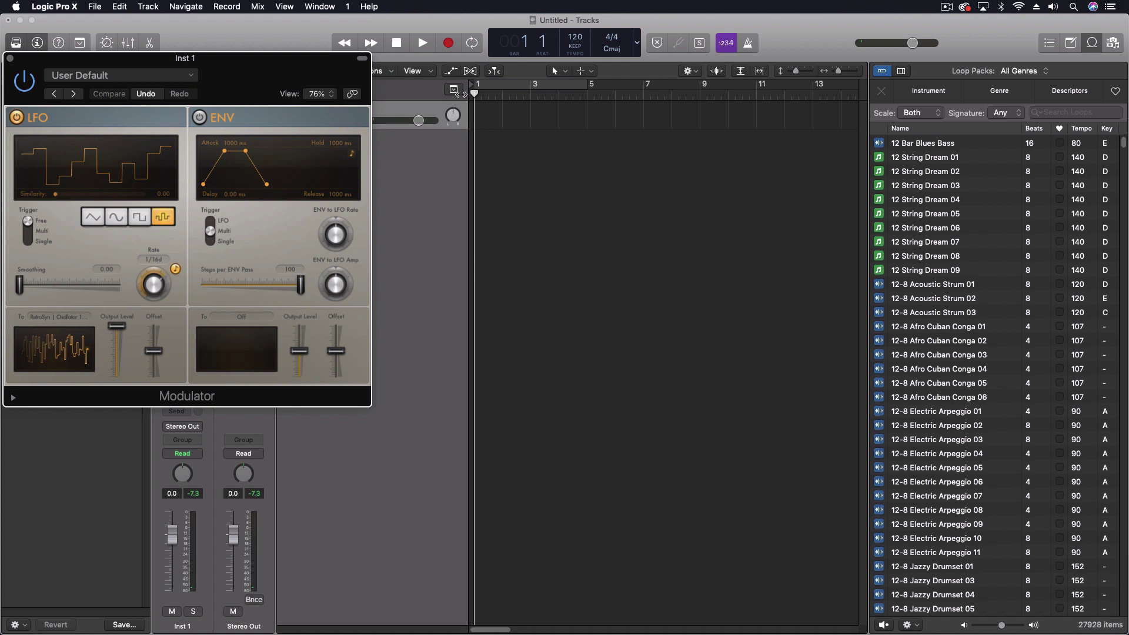
left_click(462, 97)
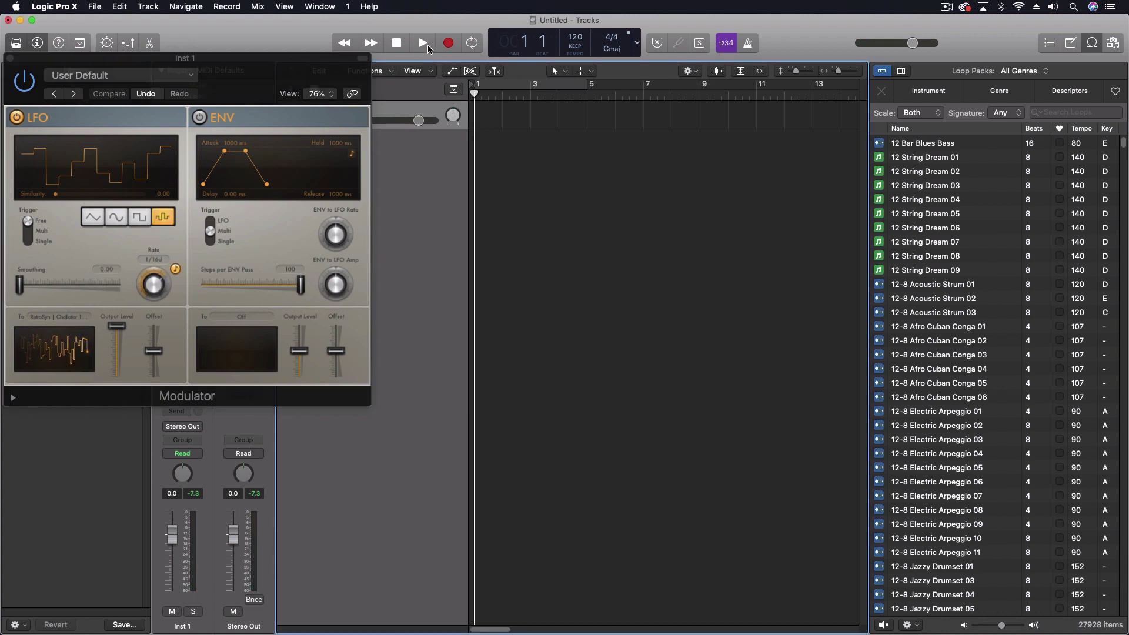
left_click(448, 43)
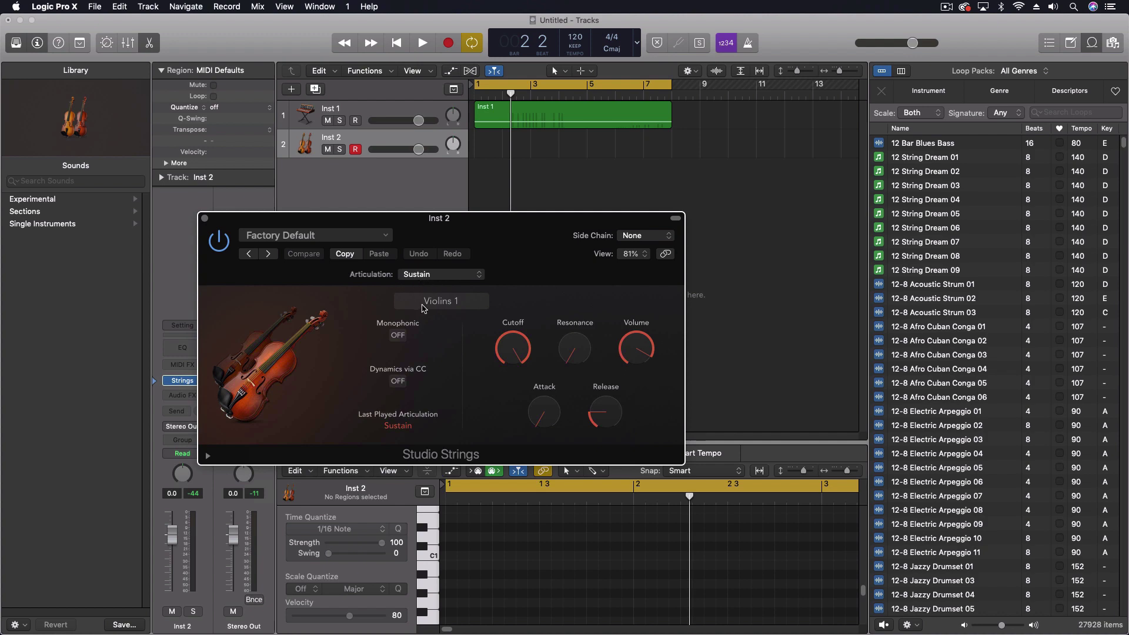
- Switch Inst 2's Studio Strings from Violins 1 to String Ensemble
left_click(424, 302)
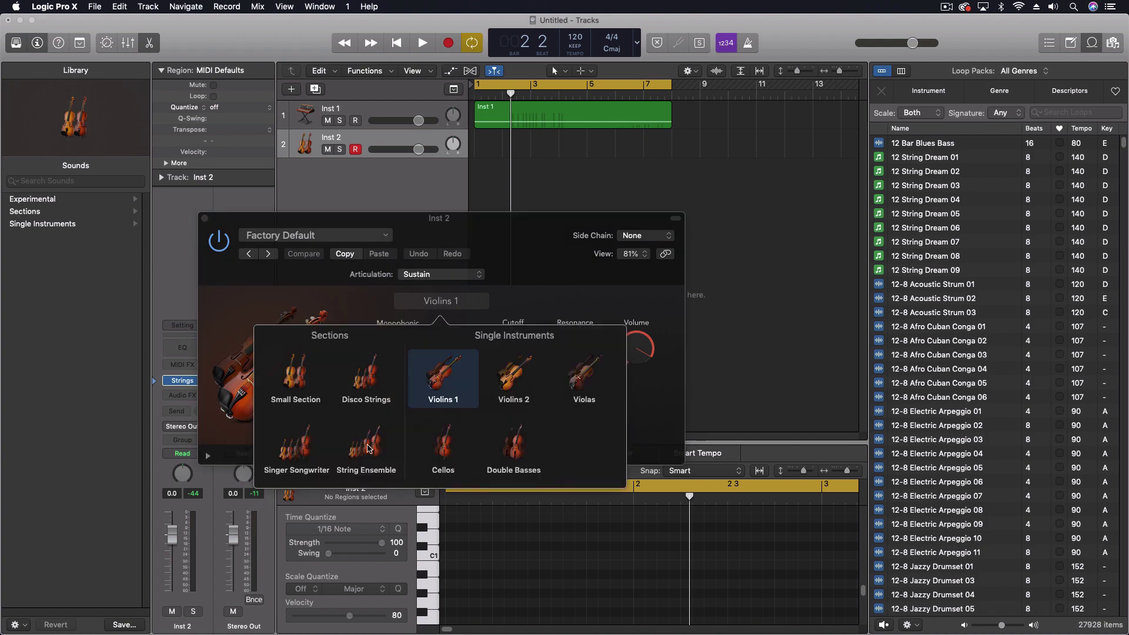
left_click(367, 447)
left_click(585, 281)
- Play back to audition the strings, then move the Studio Strings window to the right
key("space")
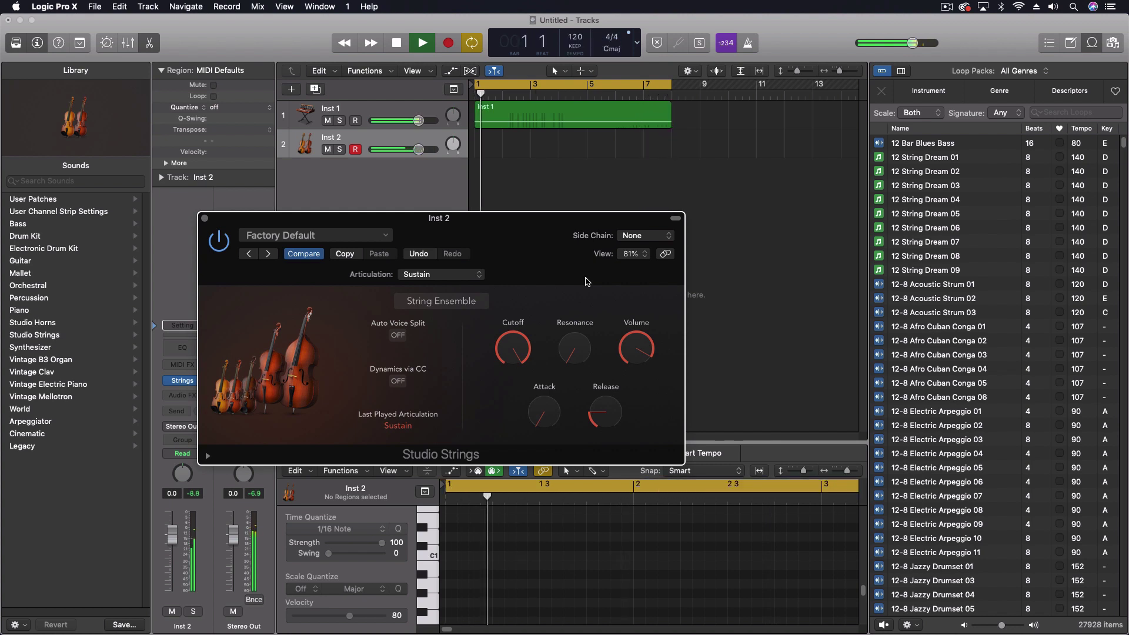
key("space")
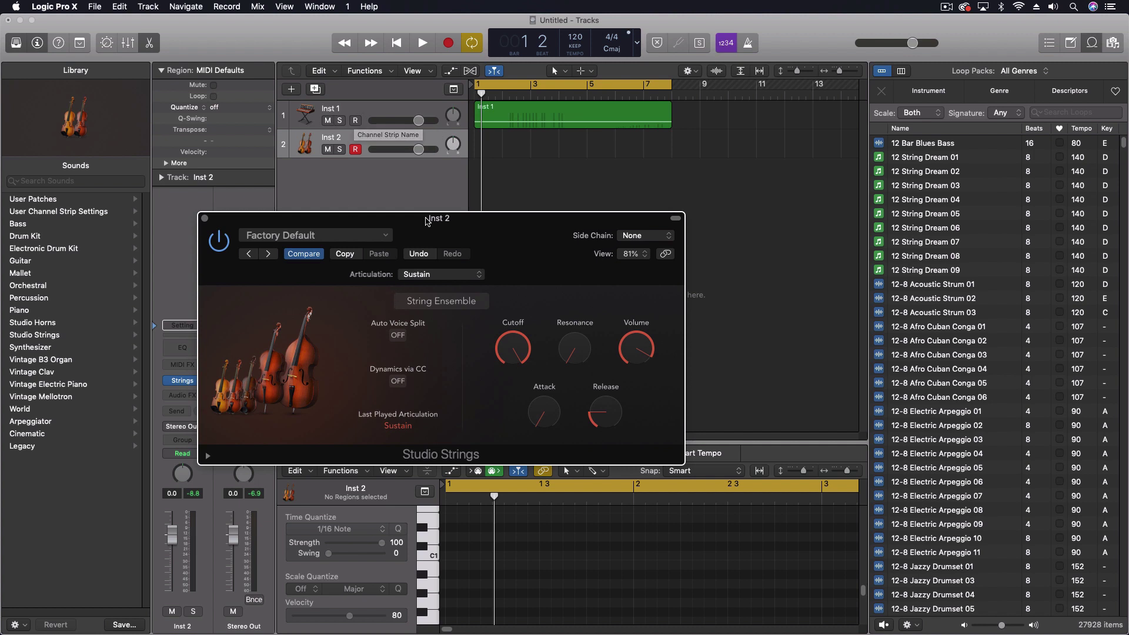
left_click_drag(418, 219, 618, 207)
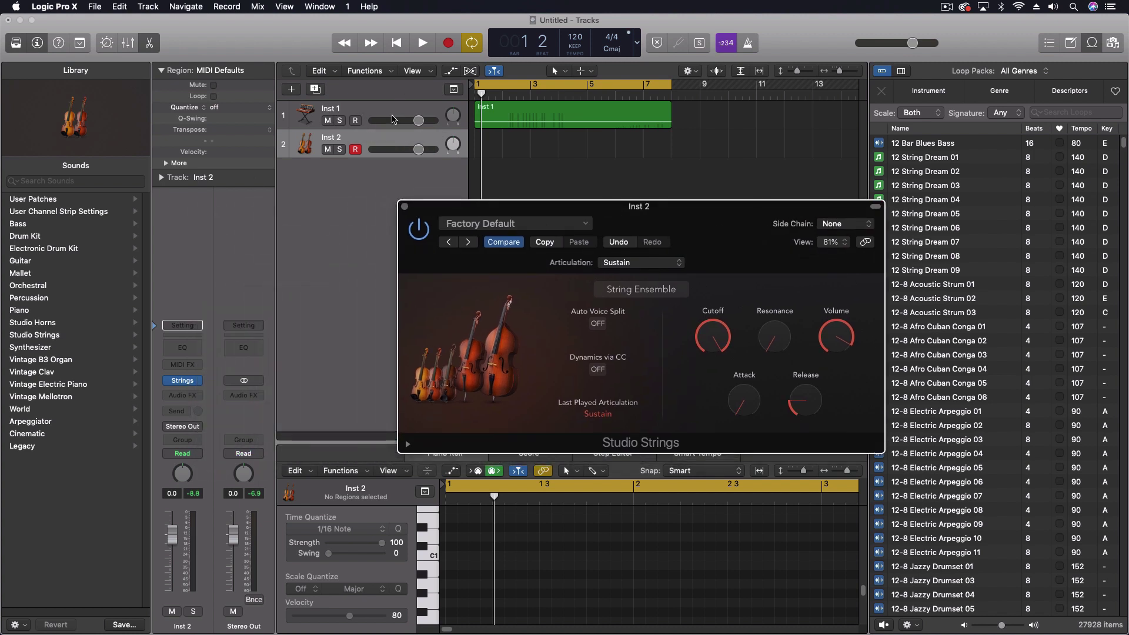
- Select Inst 1 and reopen its Retro Synth window near screen centre
left_click(389, 113)
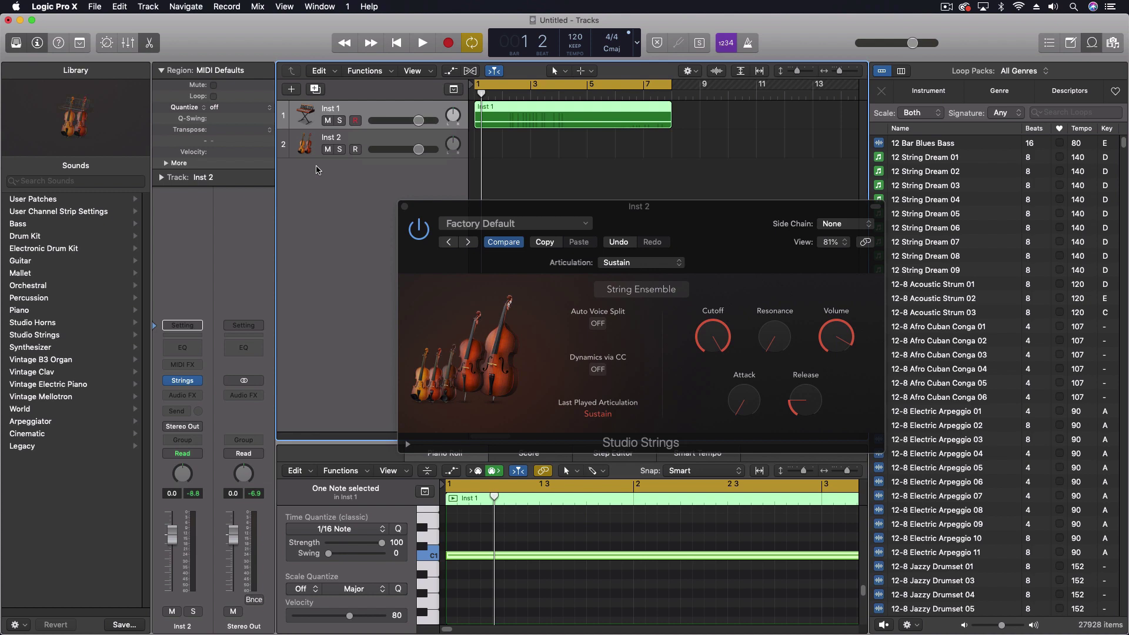
left_click(184, 382)
left_click_drag(649, 40, 470, 64)
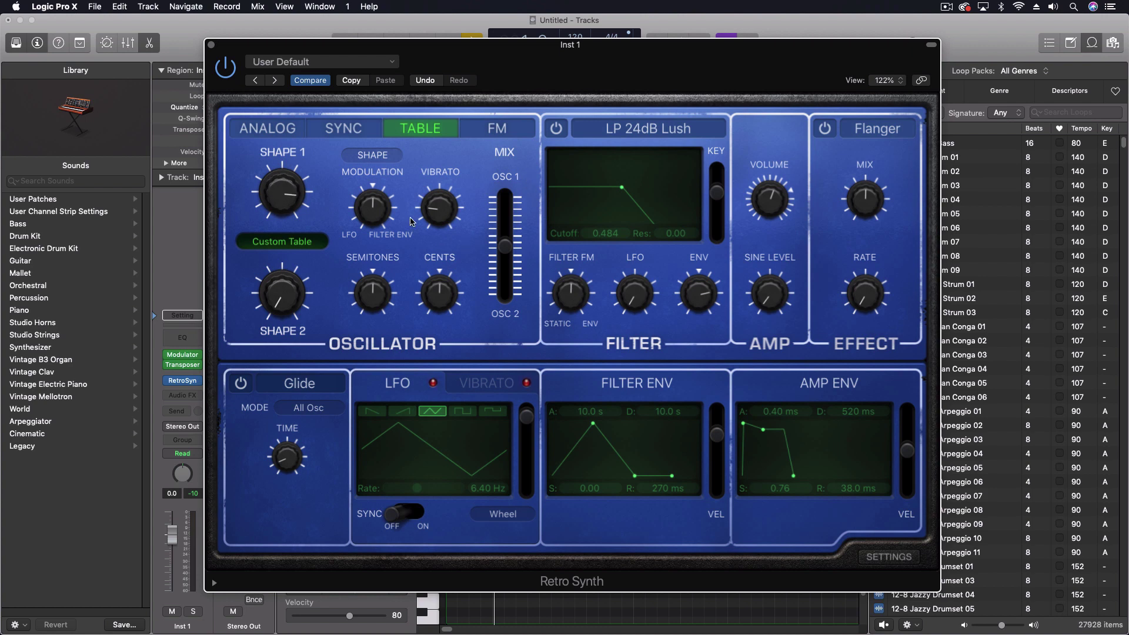
- Enable the filter, lower Filter FM, raise envelope sustain and set a 10-second release
left_click(557, 129)
mouse_move(577, 282)
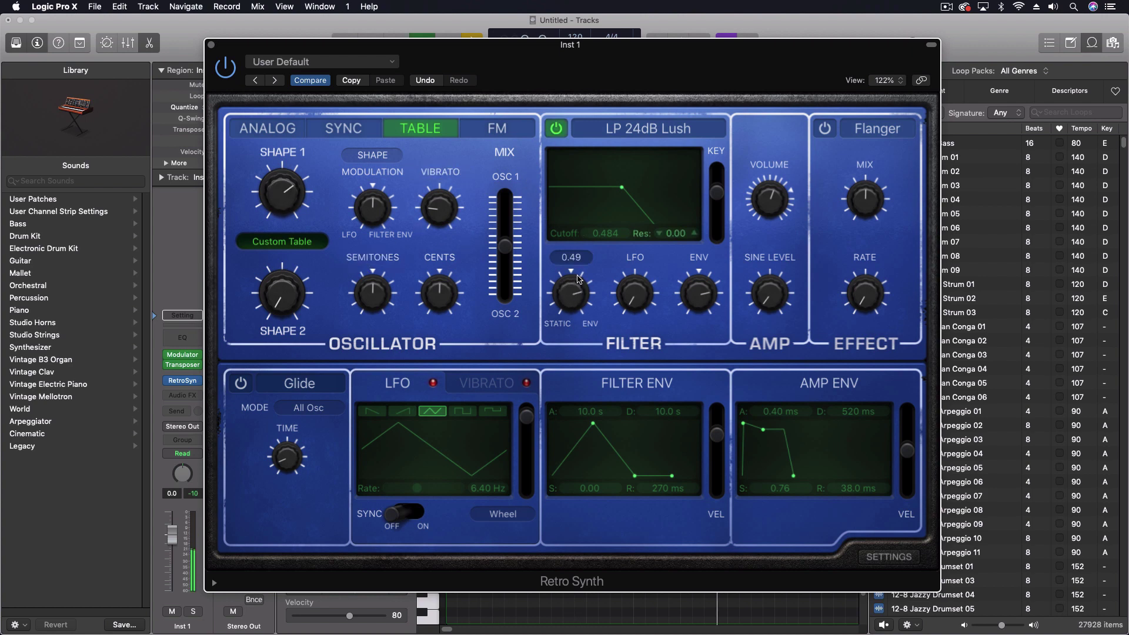
left_click_drag(579, 280, 560, 251)
left_click_drag(593, 423, 513, 422)
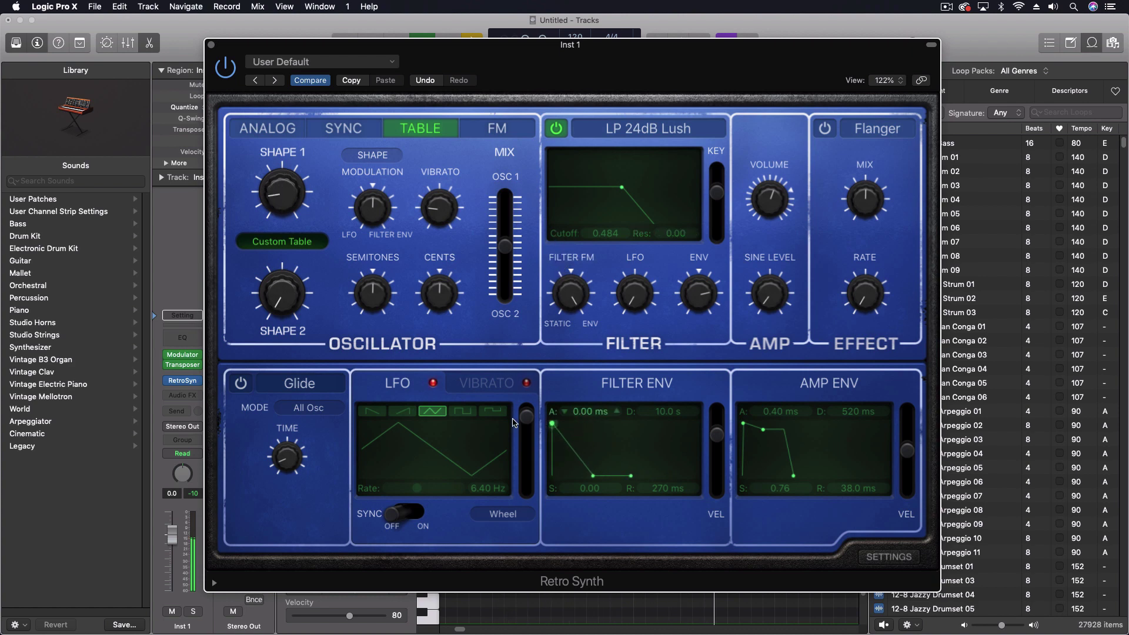
left_click_drag(592, 475, 593, 440)
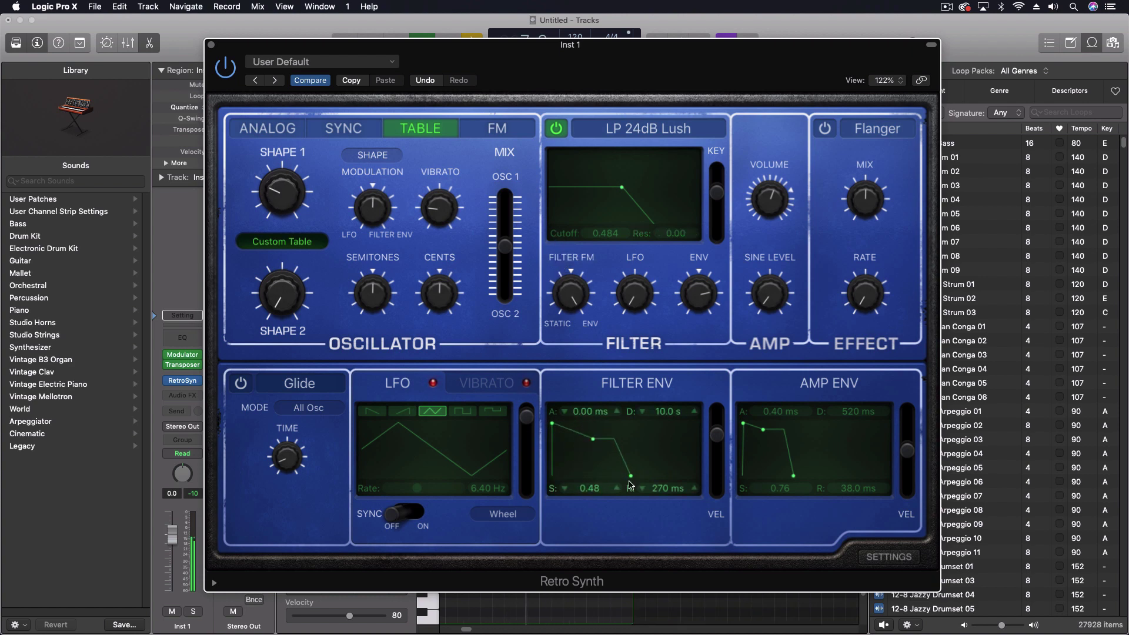
left_click_drag(629, 481, 655, 479)
- Set Filter FM near zero, envelope amount to 0.83, and a 10-second filter attack
mouse_move(572, 303)
left_mouse_down()
mouse_move(571, 364)
mouse_move(564, 320)
left_mouse_up()
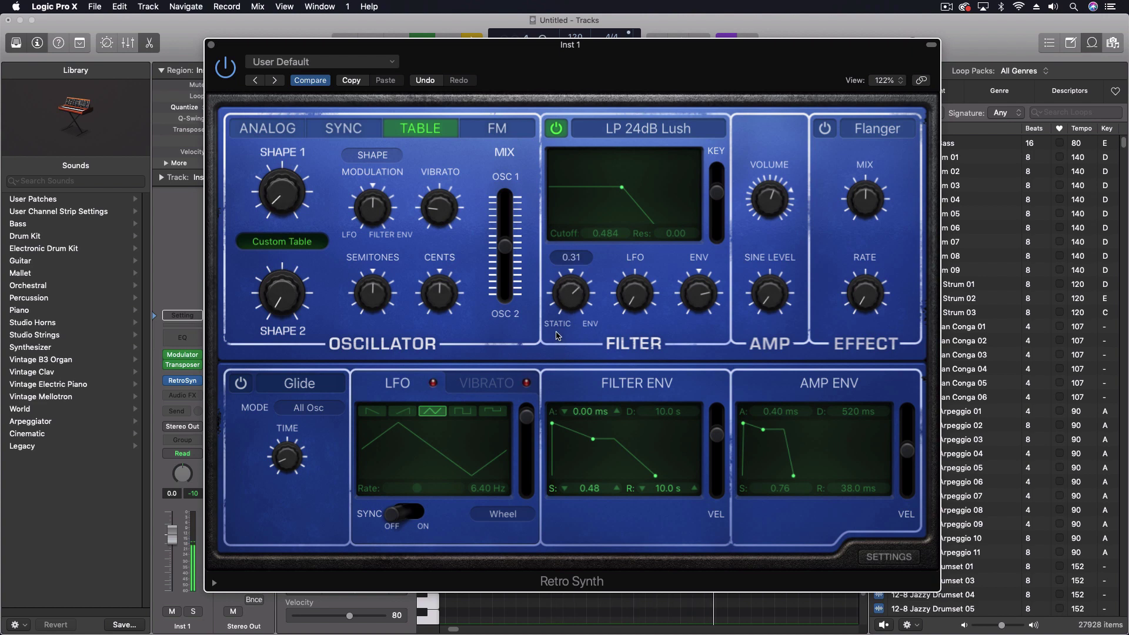
mouse_move(631, 294)
left_mouse_down()
mouse_move(620, 275)
mouse_move(624, 298)
left_mouse_up()
left_click_drag(706, 306, 697, 321)
left_click_drag(571, 293, 576, 310)
left_click_drag(699, 294, 692, 258)
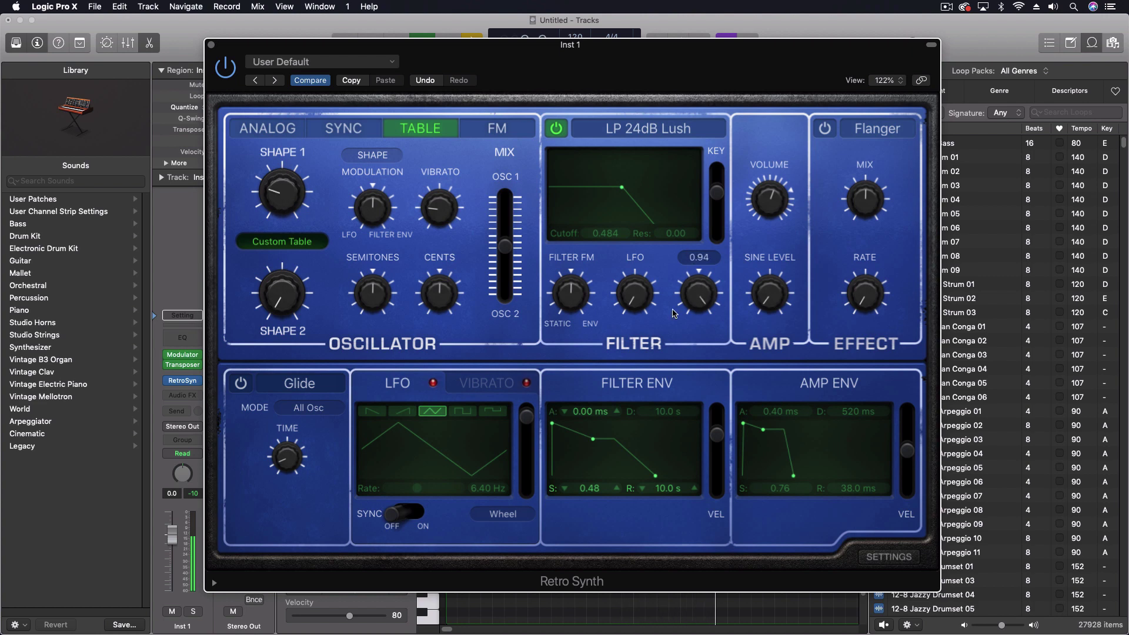
left_click_drag(552, 423, 598, 451)
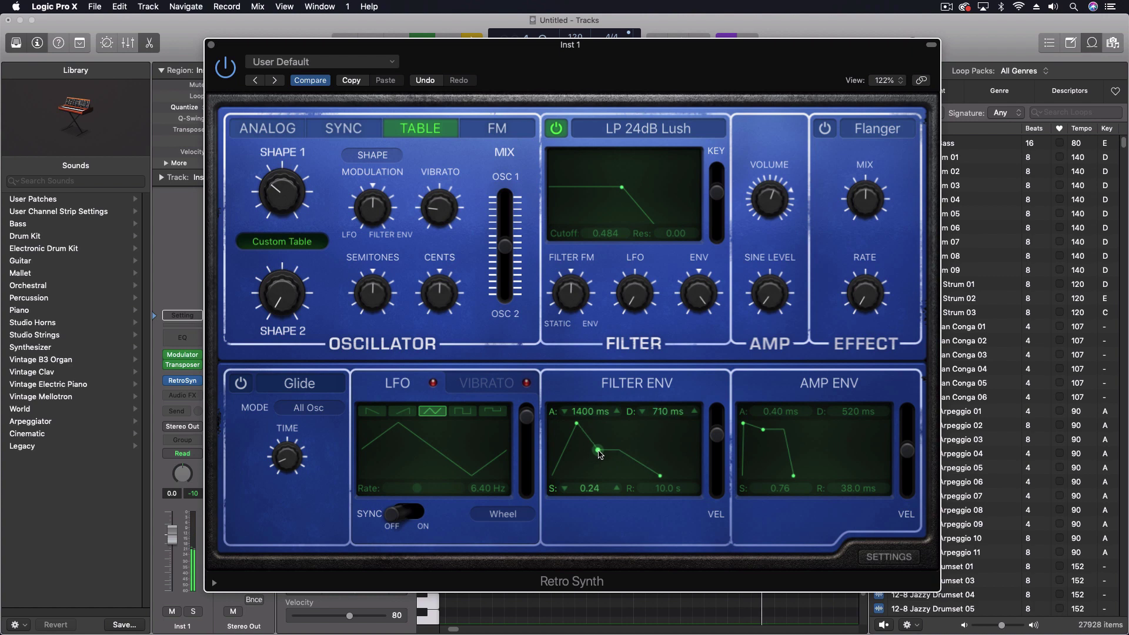
- Turn on the flanger with slightly more mix and 1.10 Hz rate, then shorten the filter attack
left_click(824, 128)
left_click_drag(864, 200, 864, 190)
left_click_drag(865, 286, 831, 315)
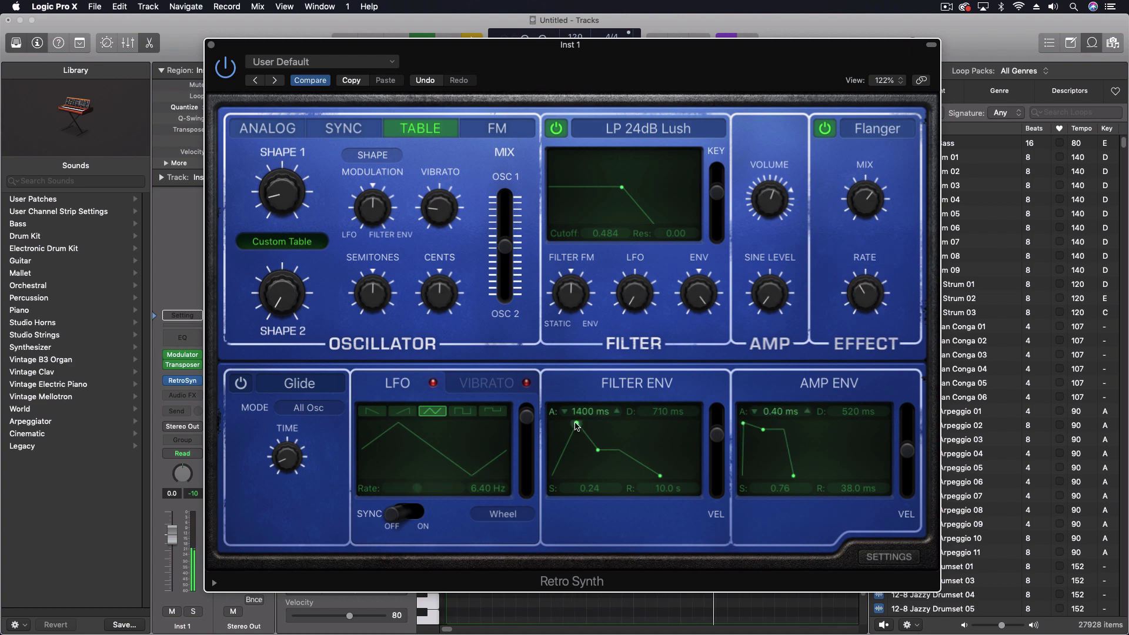
left_click_drag(578, 445, 623, 441)
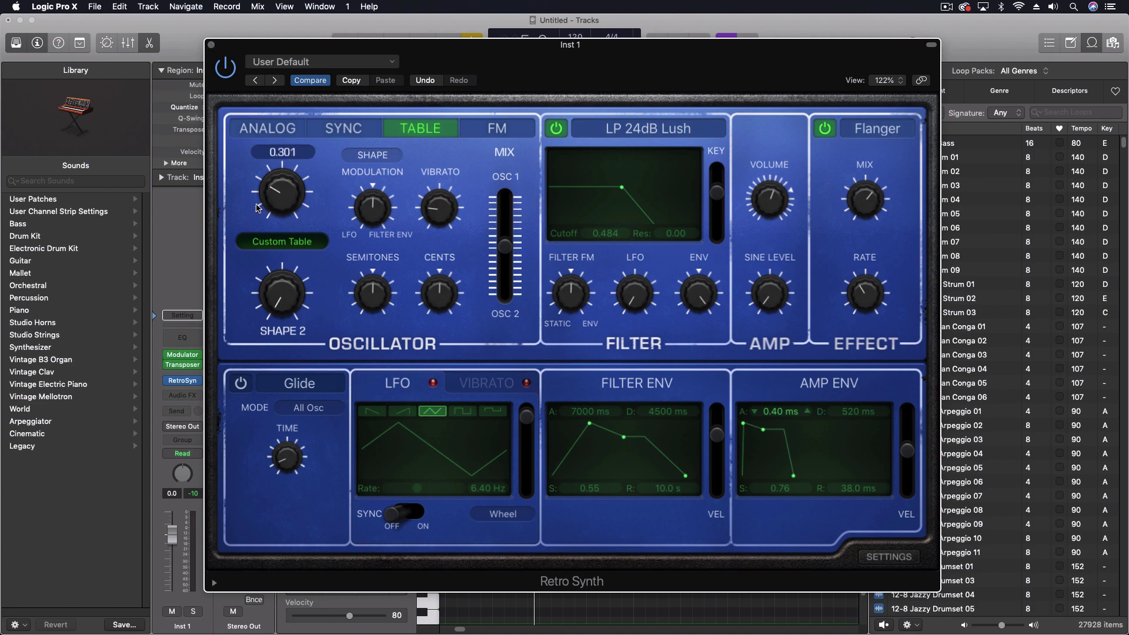
- Move Shape 1 to a new wavetable position, leaving Shape 2 at 0.000
left_click_drag(277, 184, 290, 190)
left_click_drag(275, 234, 288, 200)
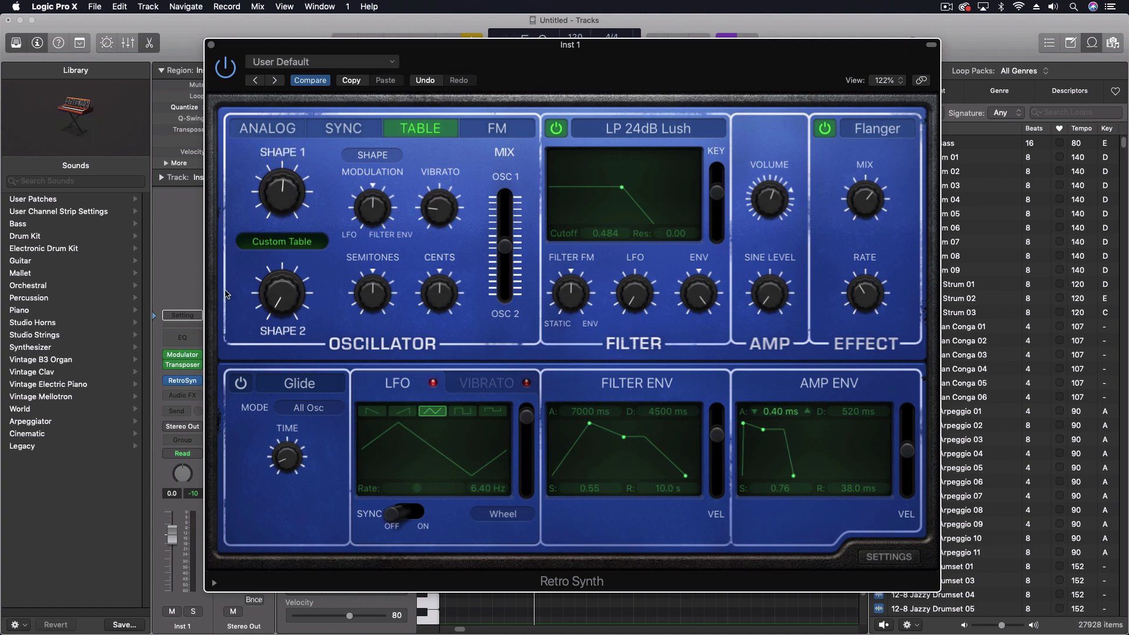
mouse_move(298, 331)
mouse_move(623, 327)
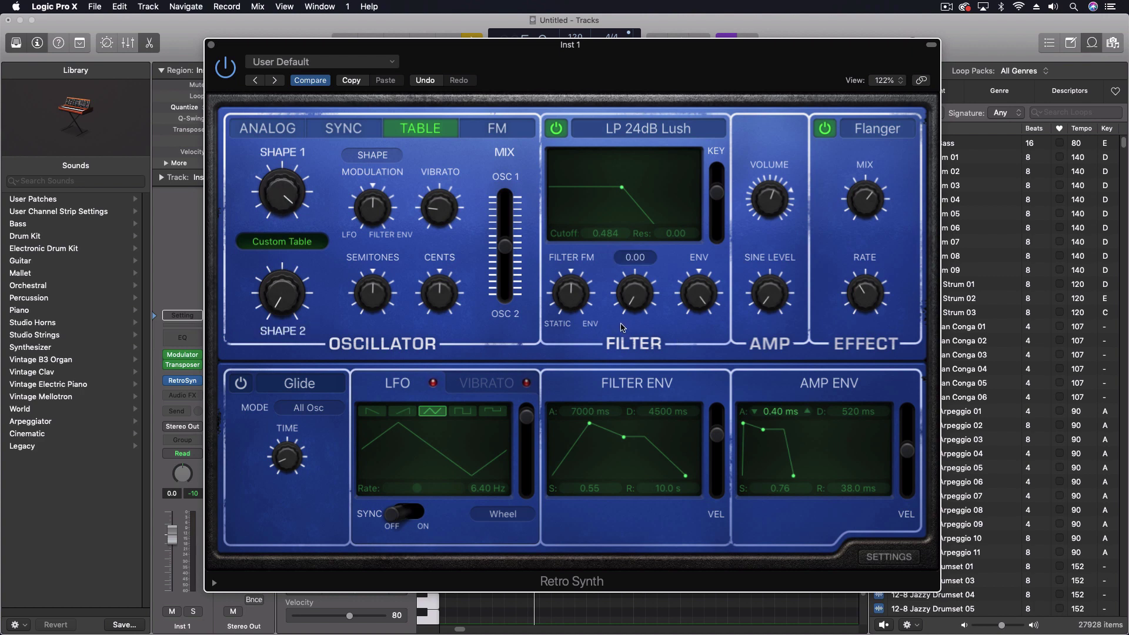